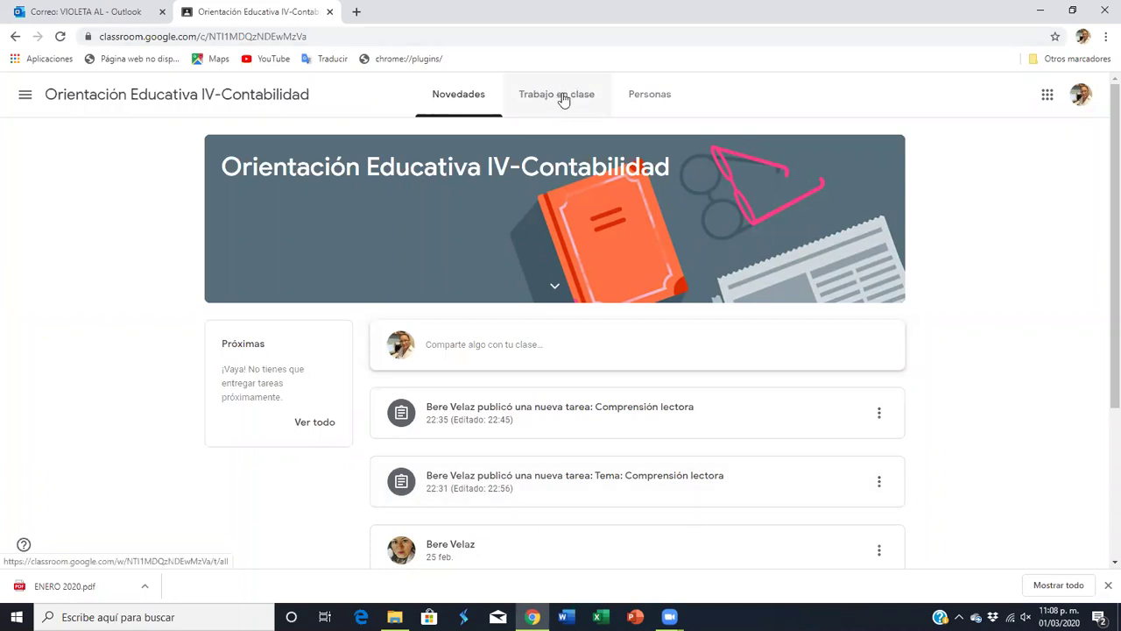
Open the full details of the Comprensión lectora assignment under the Creatividad topic in the classwork.
click(563, 98)
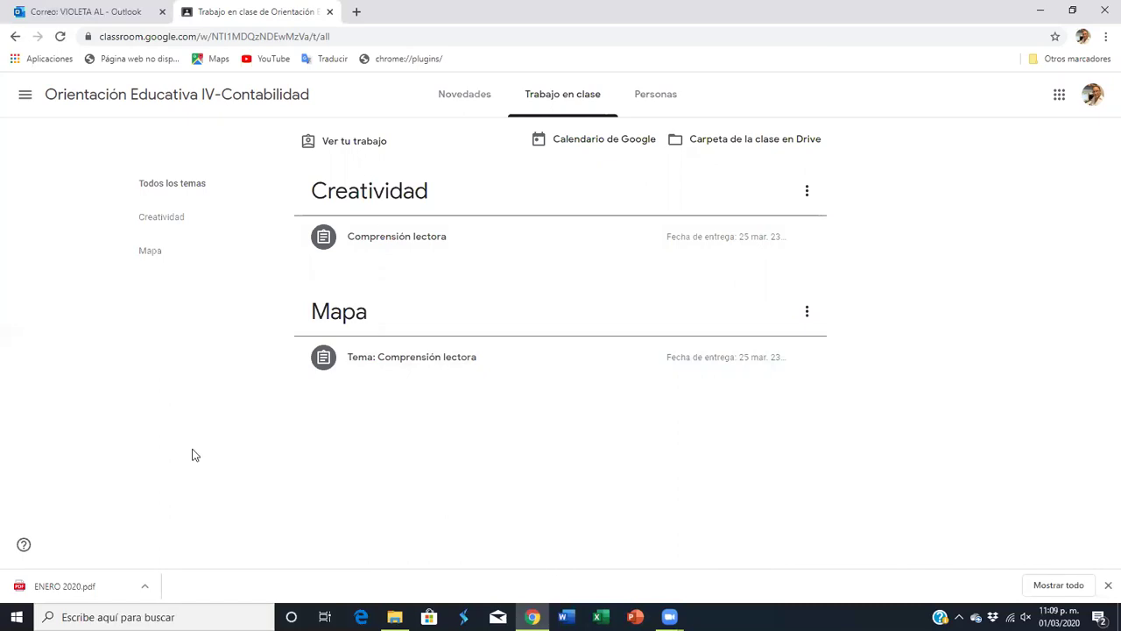
click(407, 238)
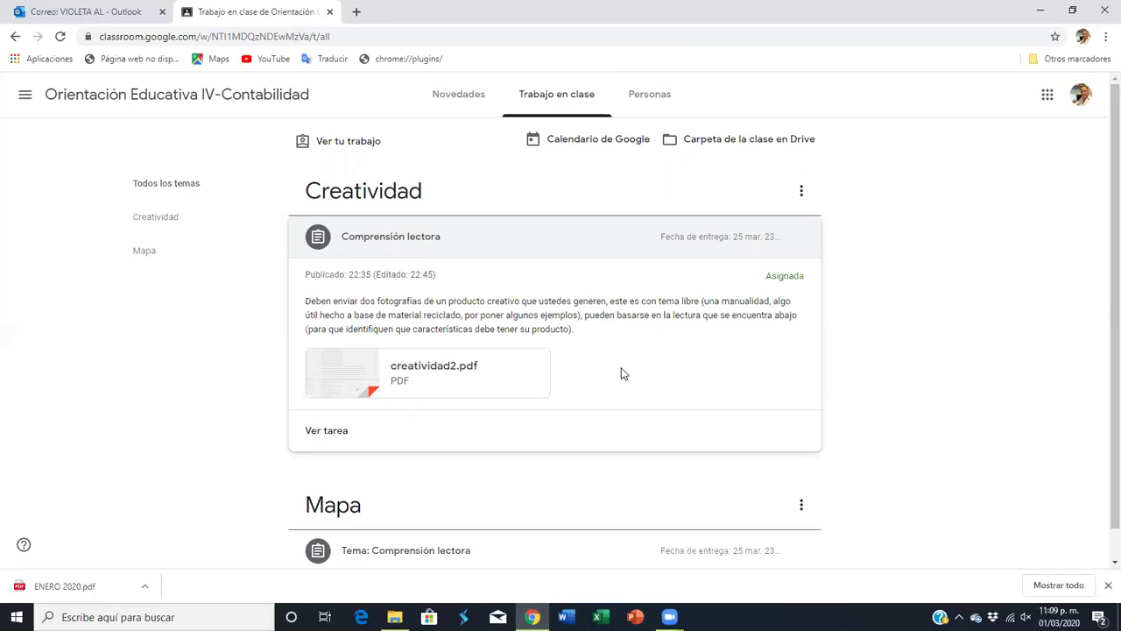
click(332, 436)
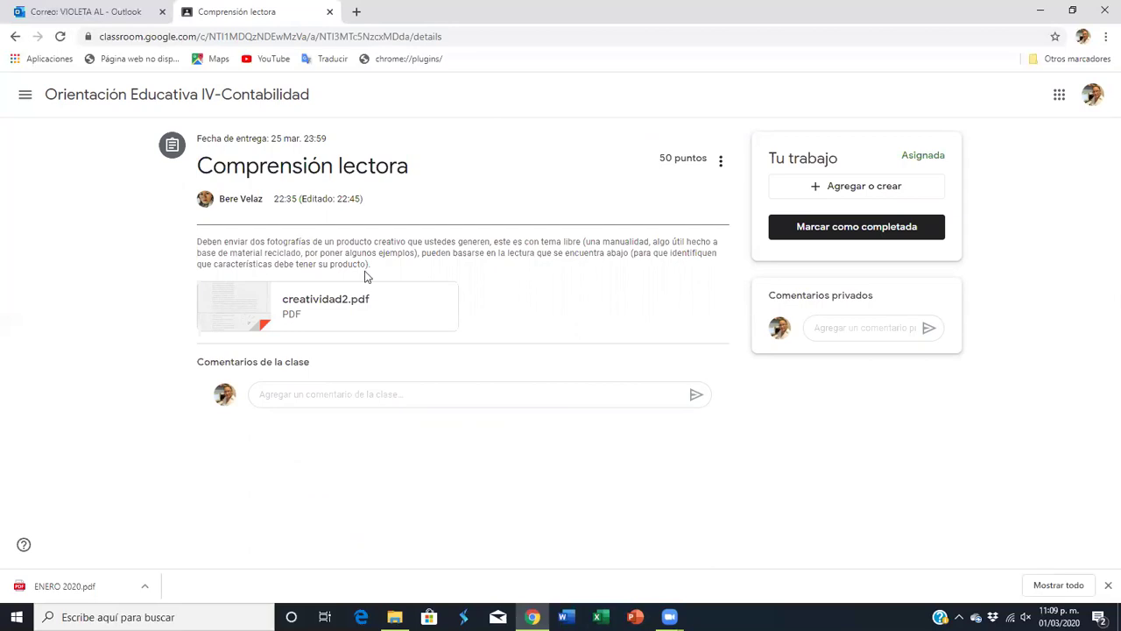
Start attaching a file from the device to your work on the Comprensión lectora assignment.
click(865, 188)
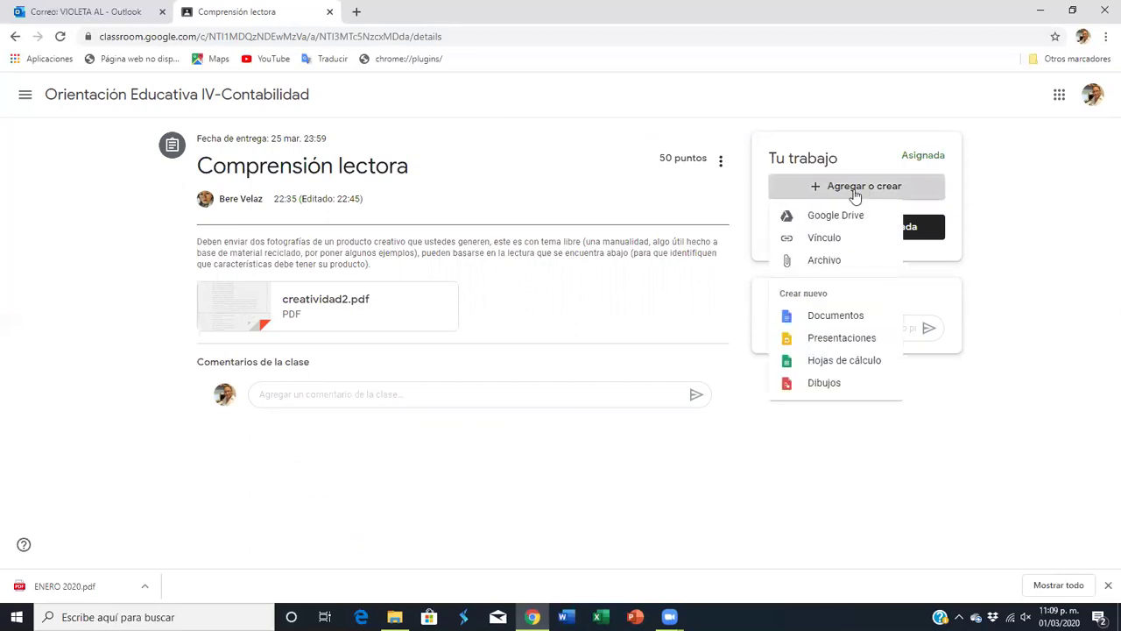
click(826, 263)
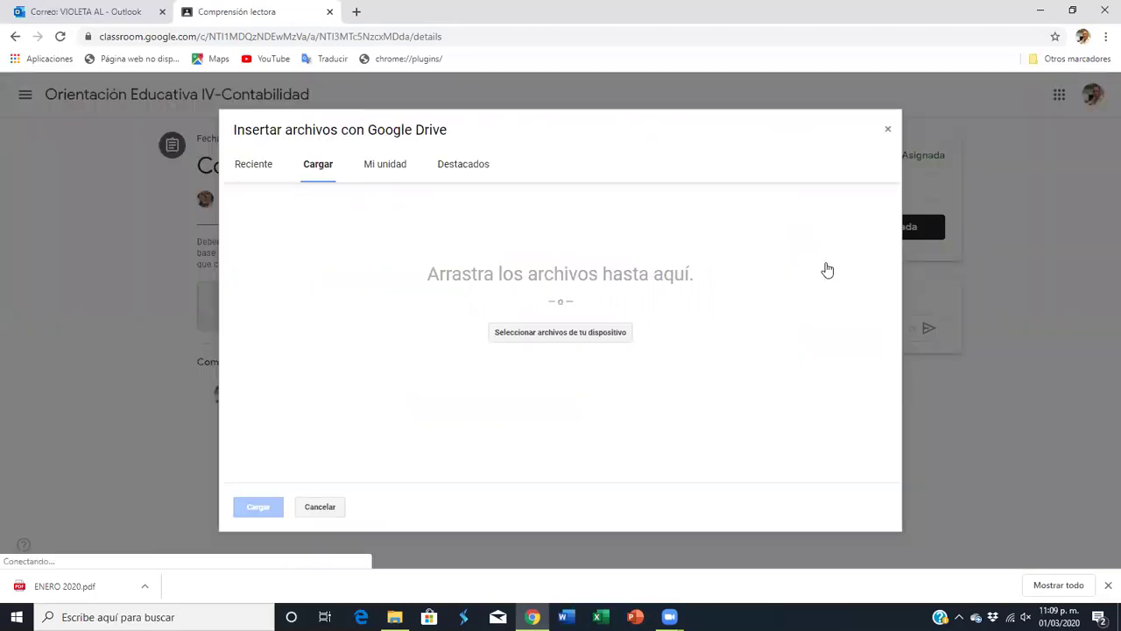
click(592, 336)
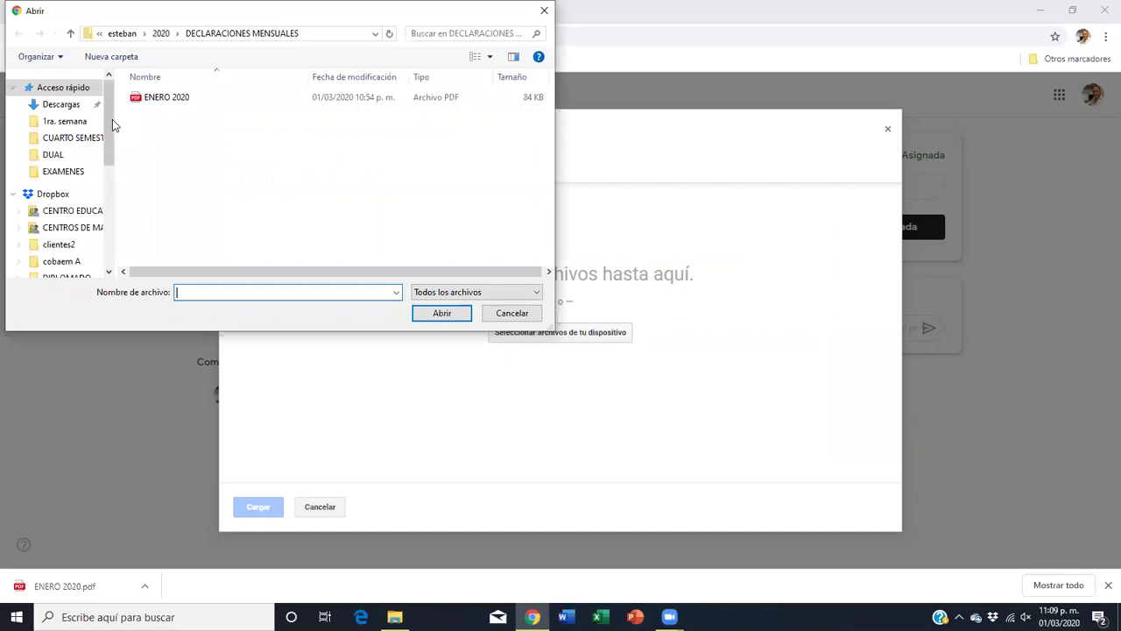
Look in the computer's Imágenes folder, including Imágenes guardadas and Álbum de la cámara, for files to attach.
scroll(111, 132, down, 5)
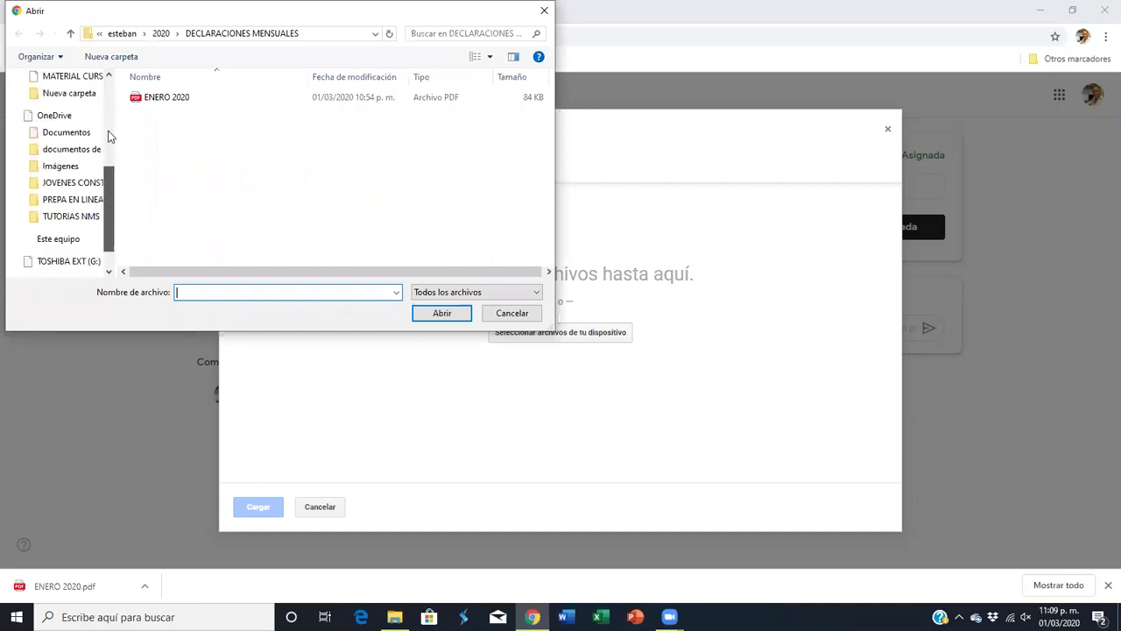
scroll(110, 136, up, 5)
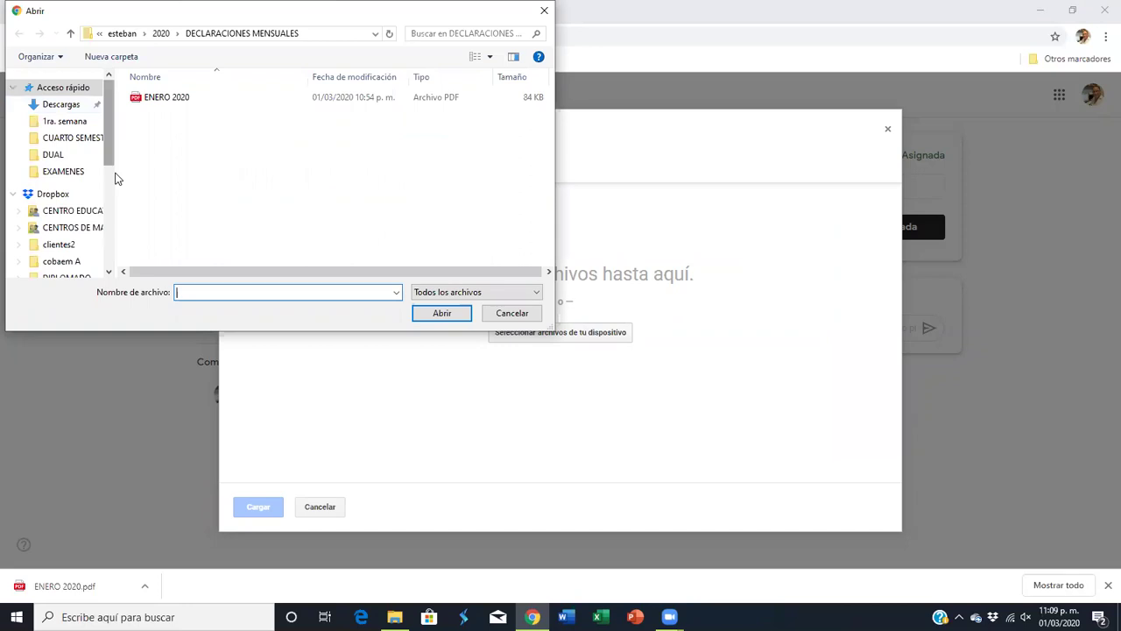
scroll(114, 228, down, 5)
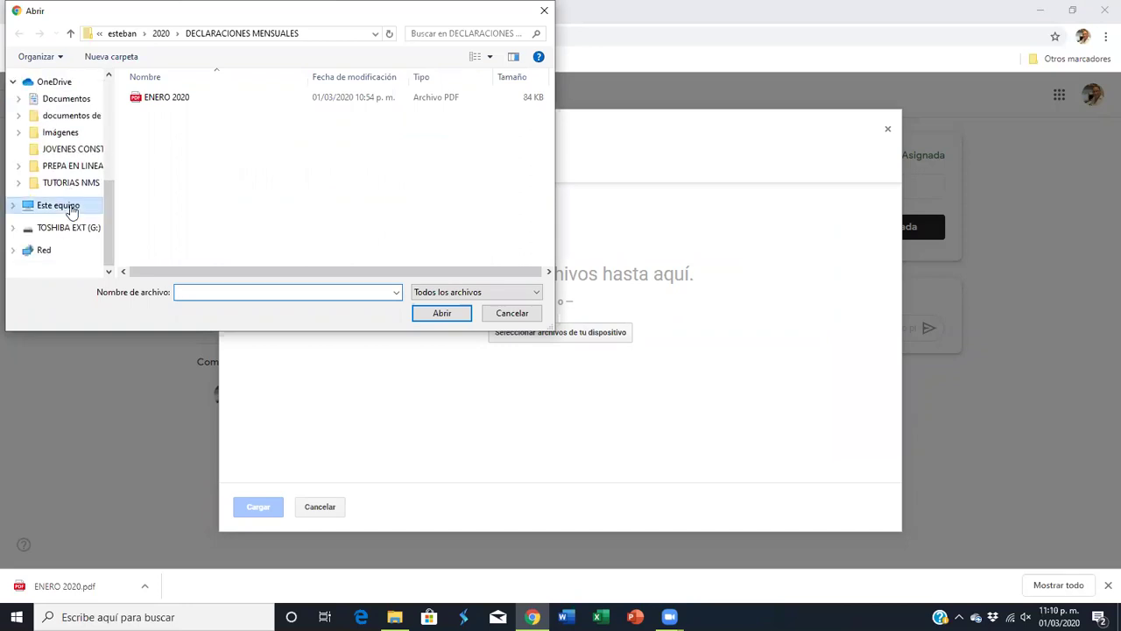
click(70, 208)
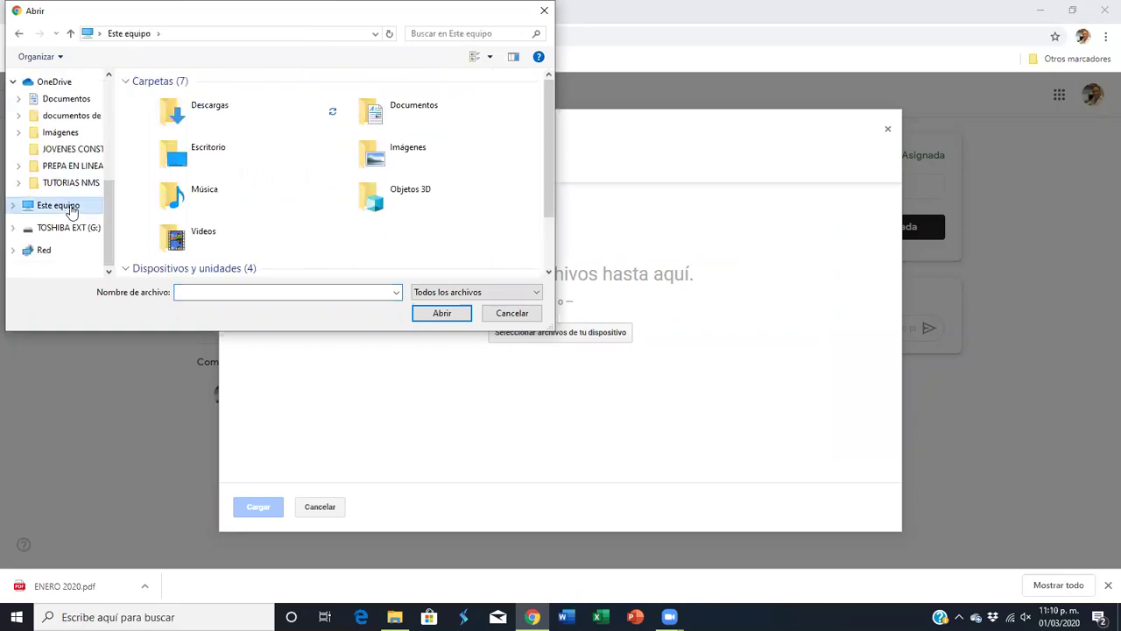
double_click(403, 155)
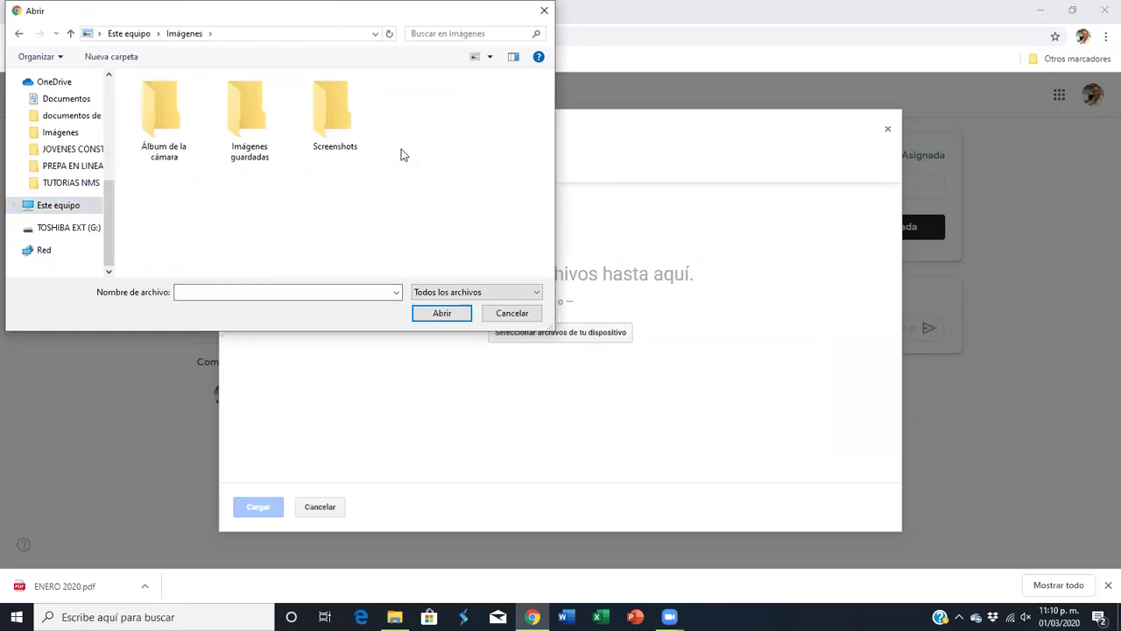
click(184, 131)
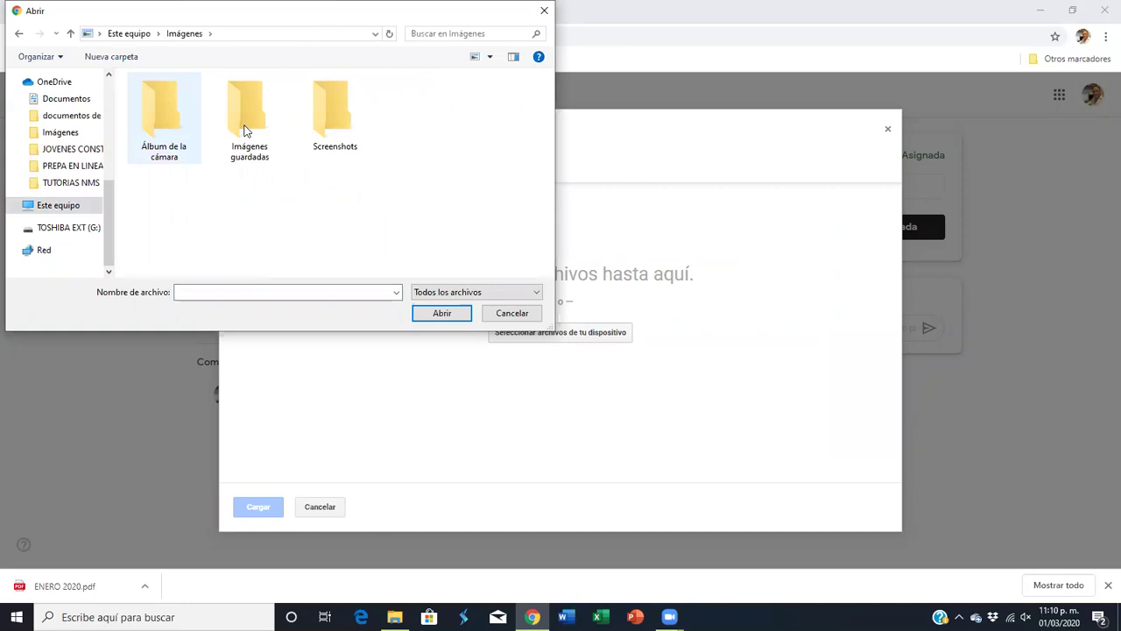
double_click(244, 130)
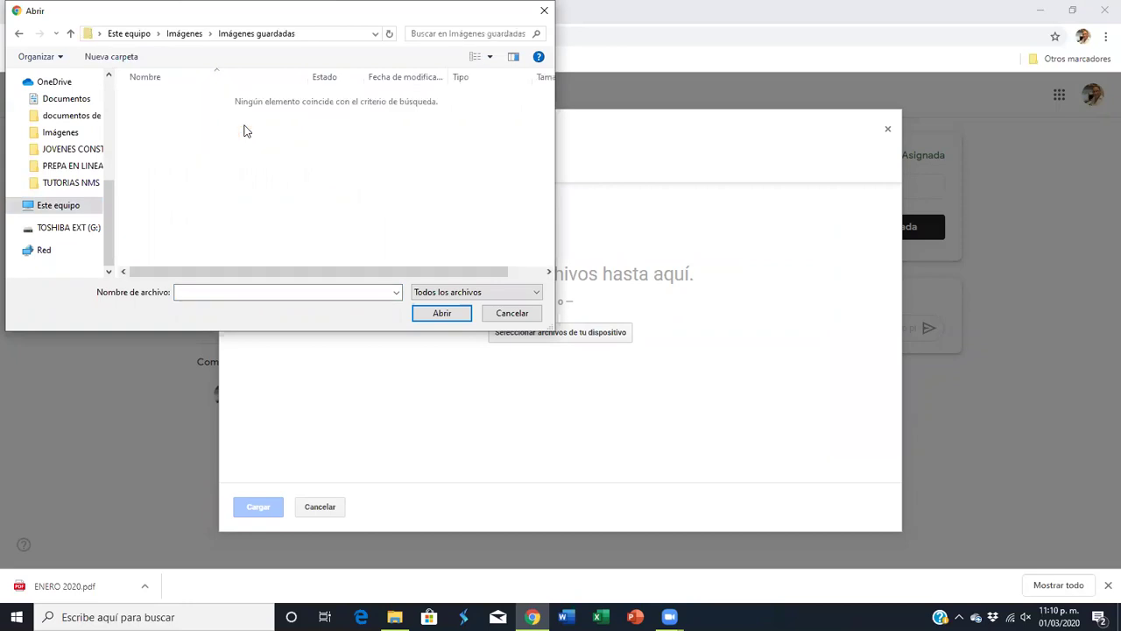
click(196, 38)
double_click(167, 132)
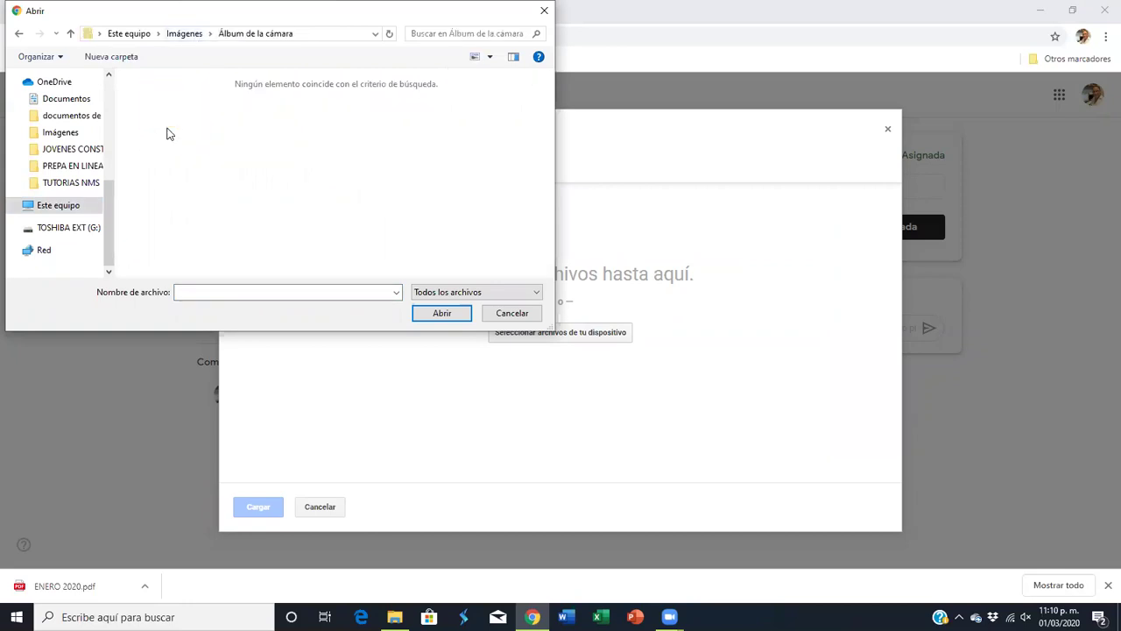
click(140, 35)
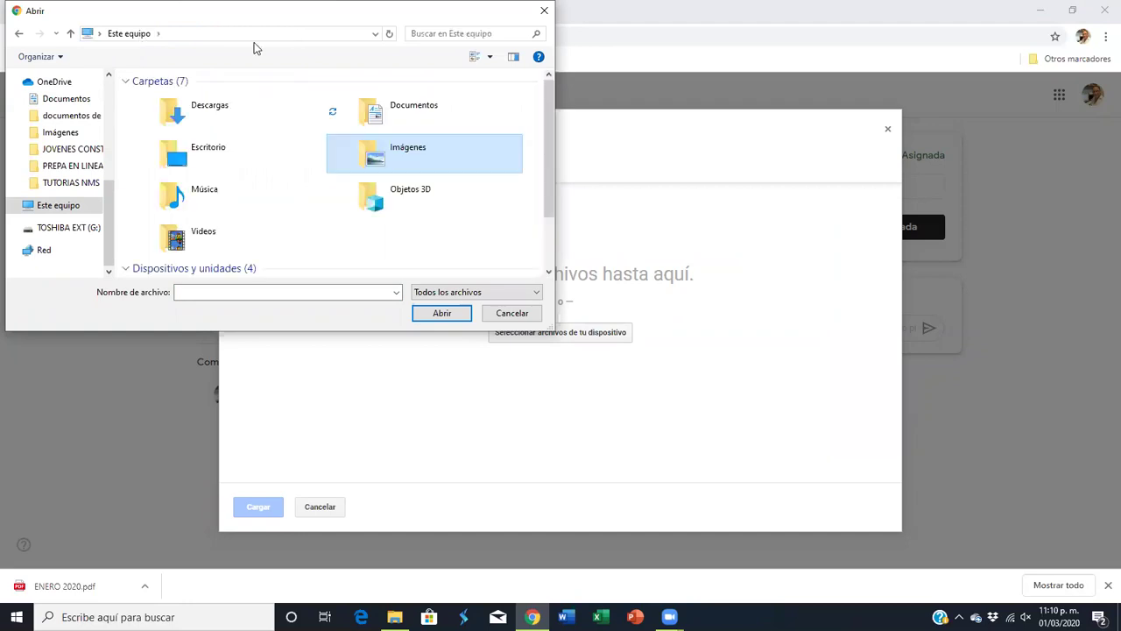
Choose a student's M11S2AI4 Word document from the Descargas folder as the file to attach.
double_click(209, 111)
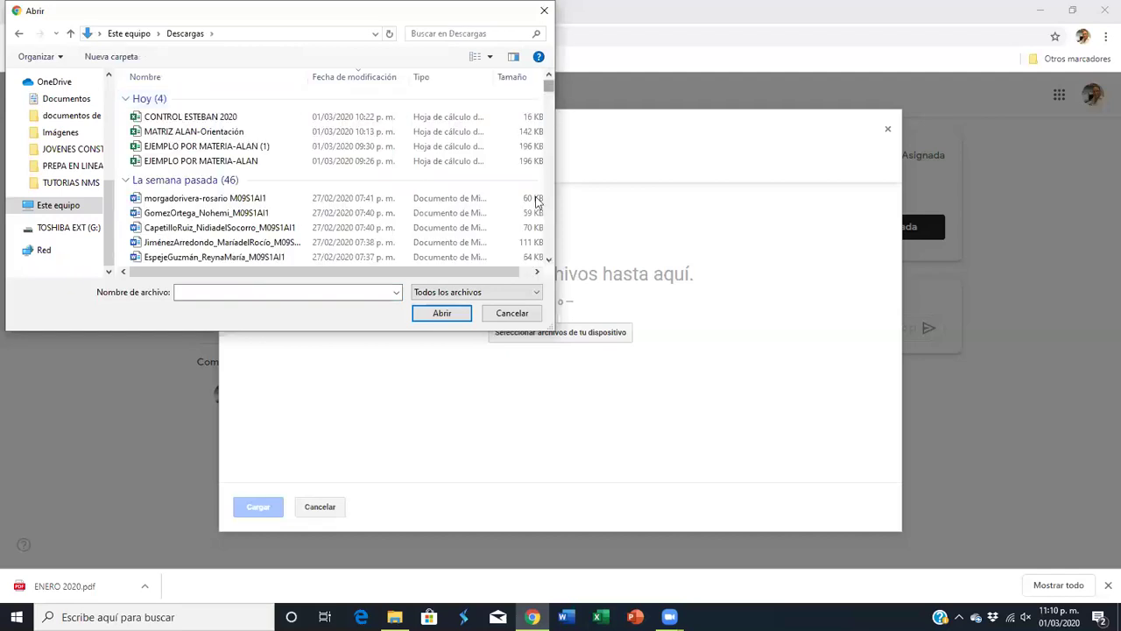
scroll(532, 204, down, 15)
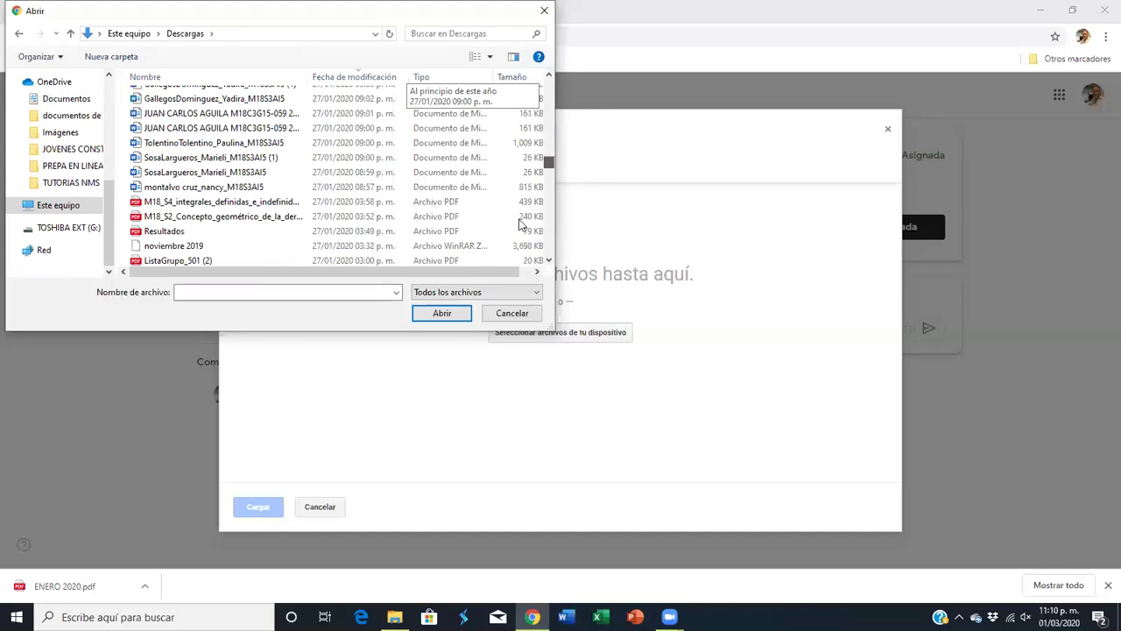
scroll(521, 223, down, 5)
scroll(526, 245, down, 5)
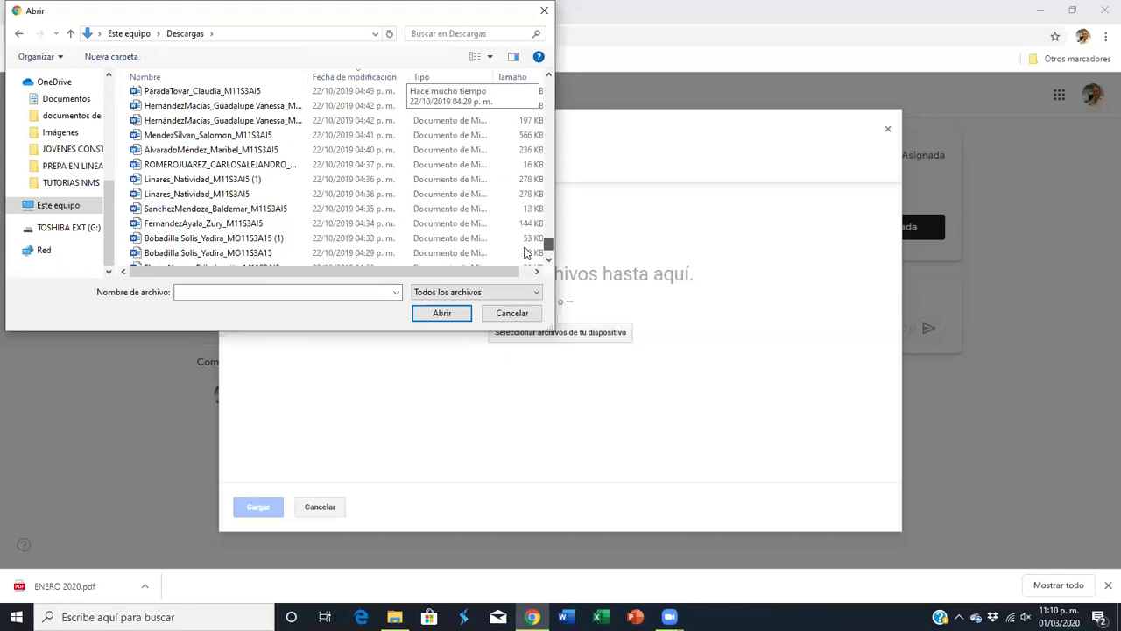
scroll(525, 250, down, 10)
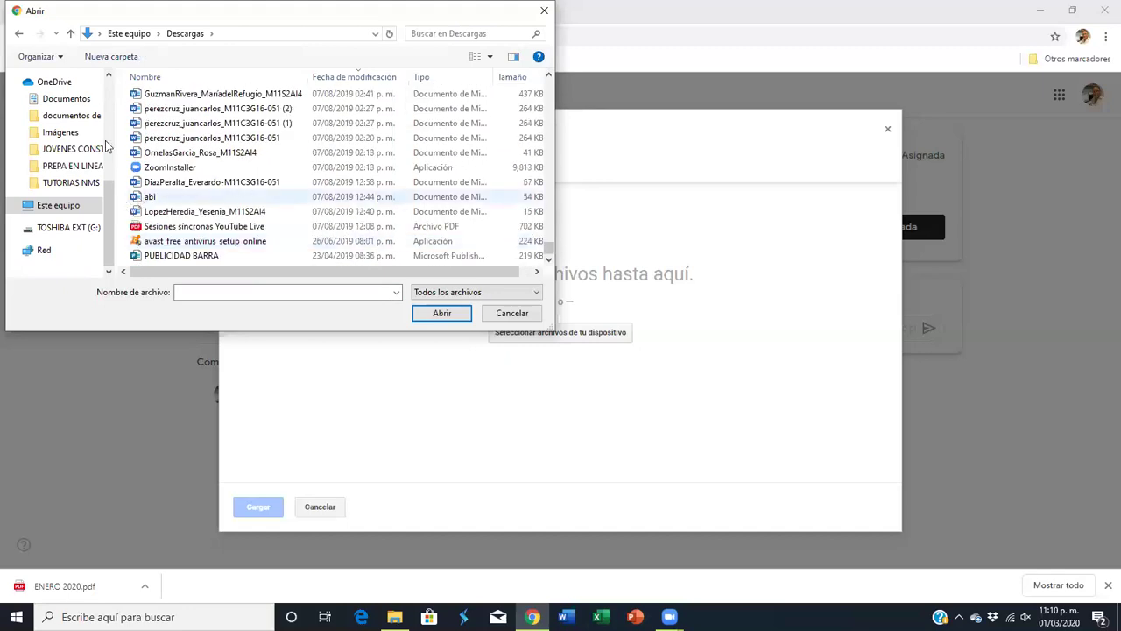
scroll(109, 95, up, 4)
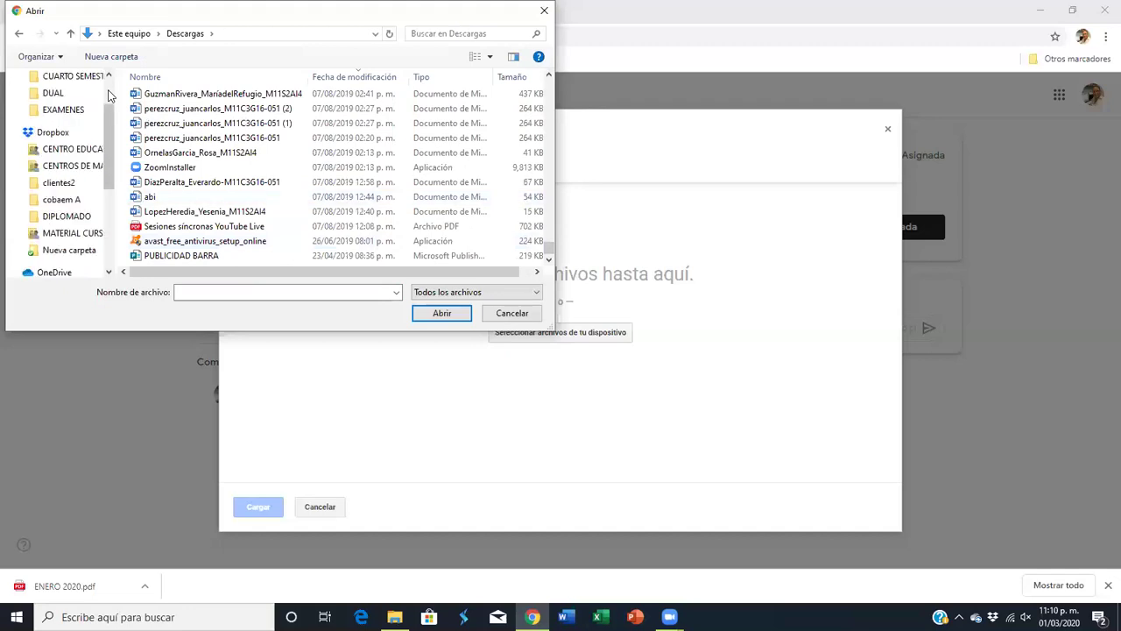
scroll(110, 95, up, 2)
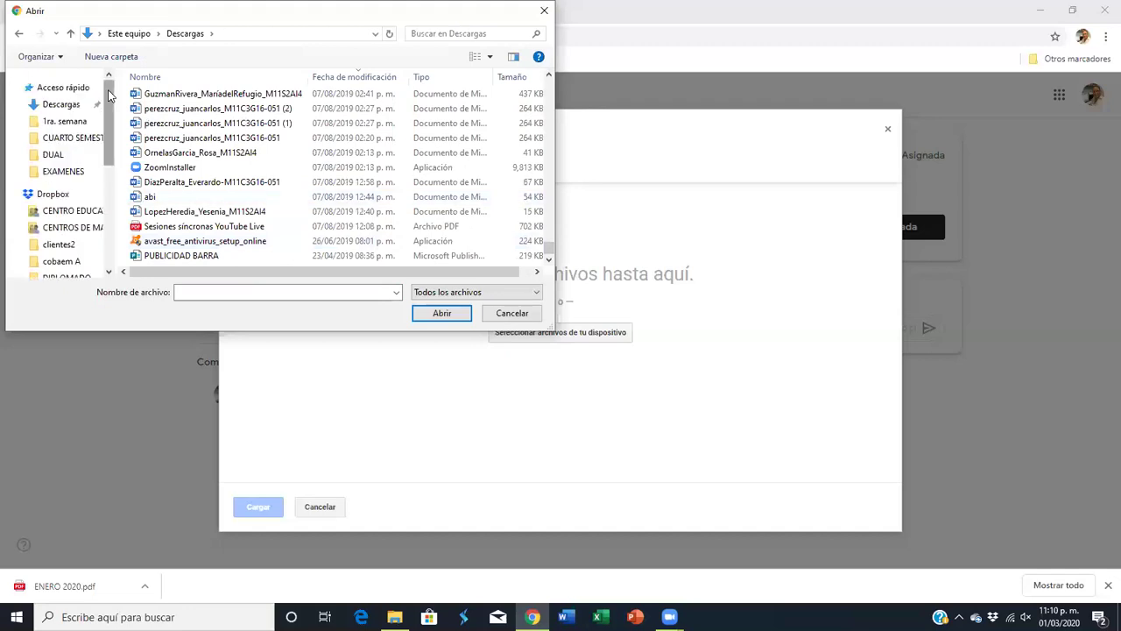
double_click(232, 94)
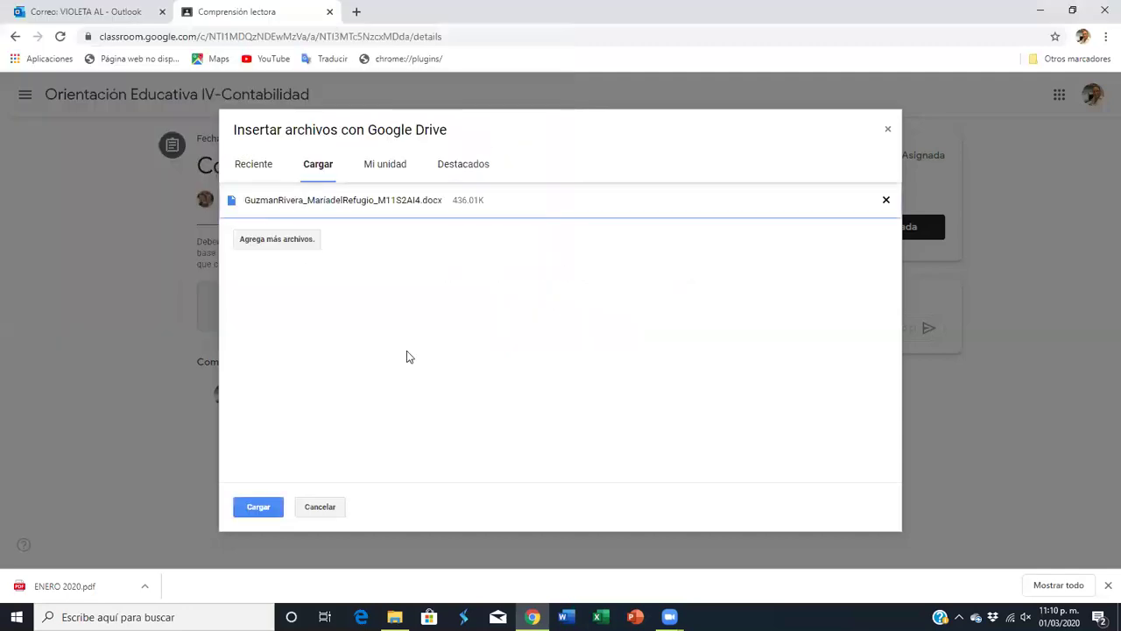
Add a second Word document, M09S1AI2, from Descargas and try to upload both files to the assignment.
click(305, 241)
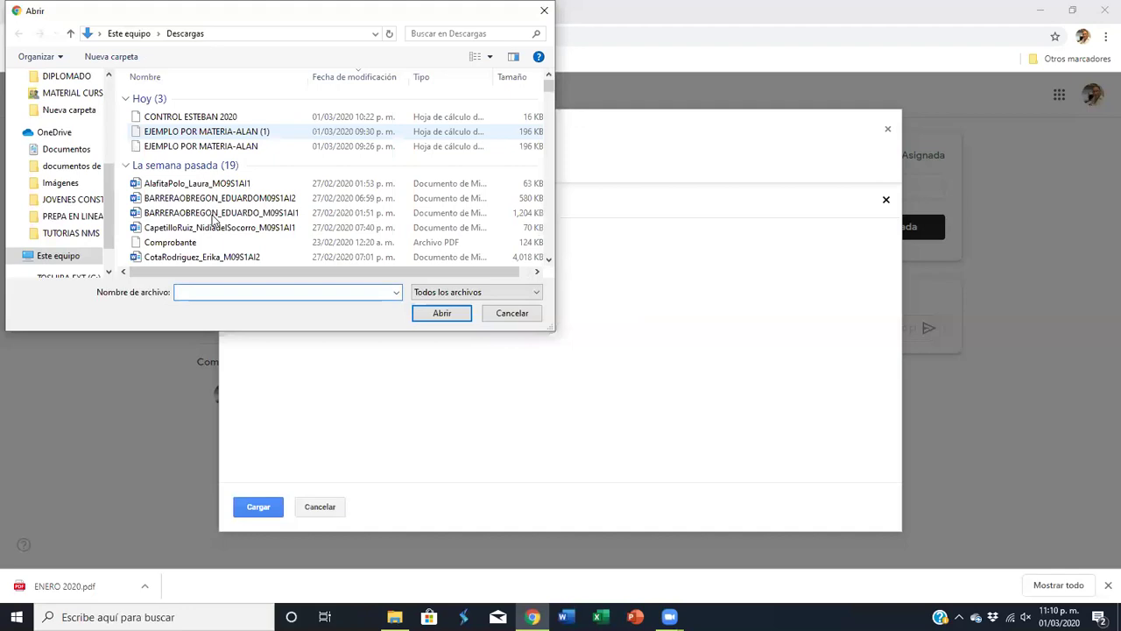
key(Escape)
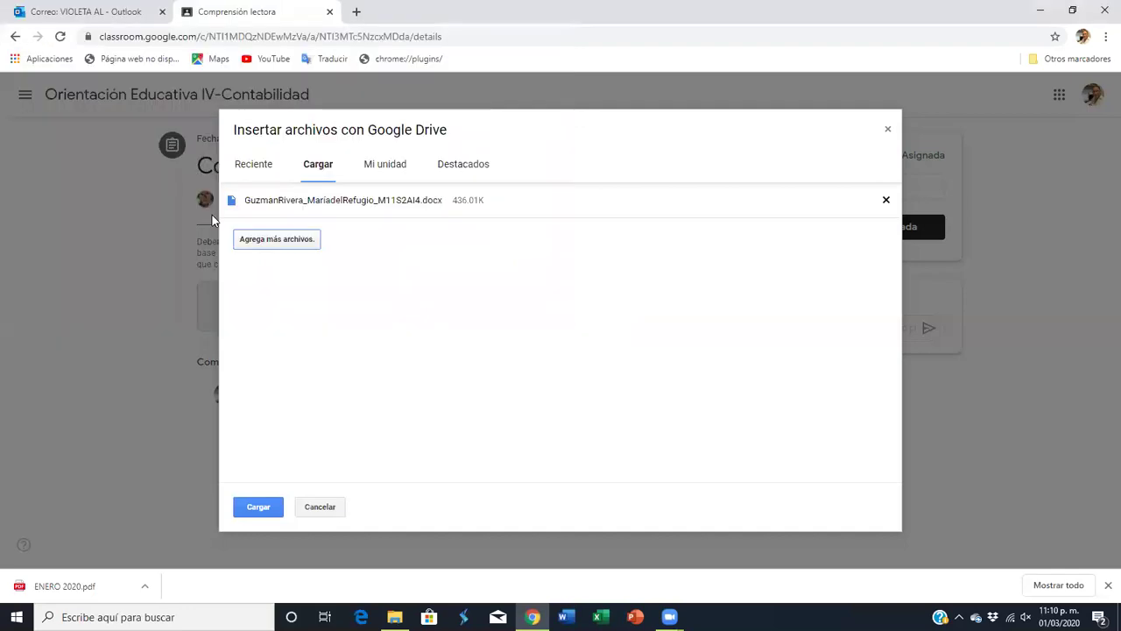
click(263, 511)
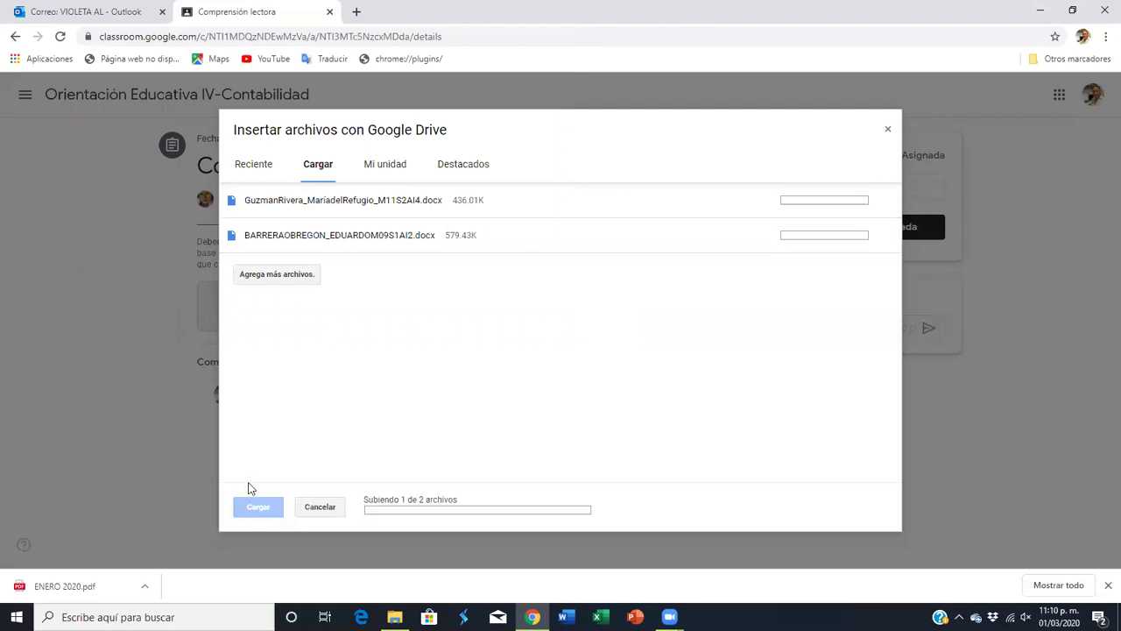
click(321, 508)
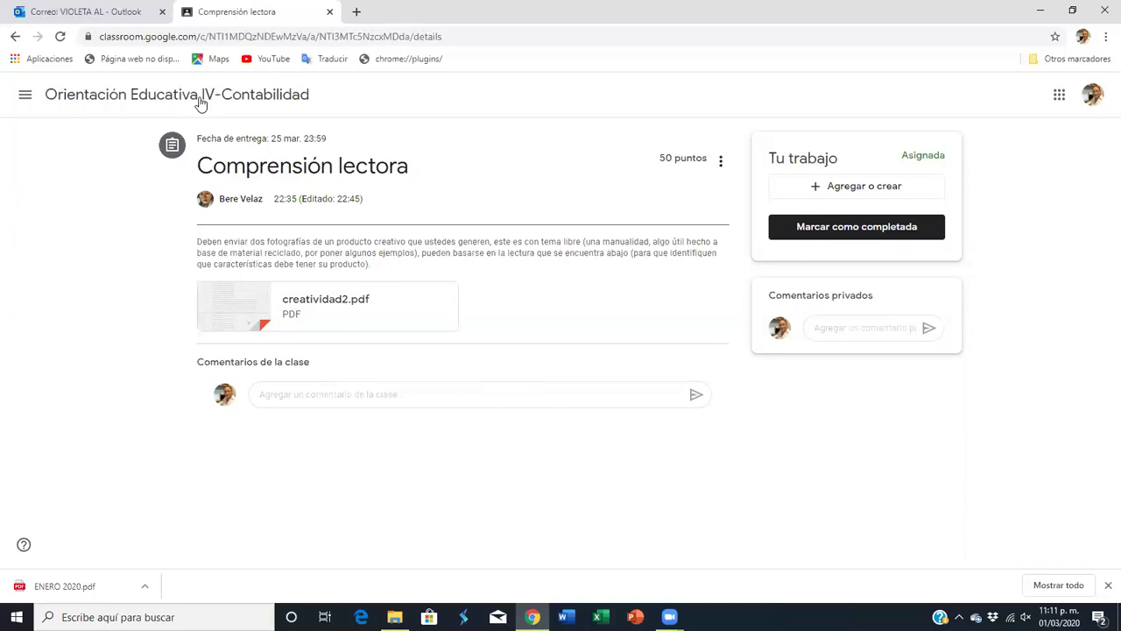
Return to the Orientación Educativa IV-Contabilidad class stream and review the teacher's welcome post.
click(151, 95)
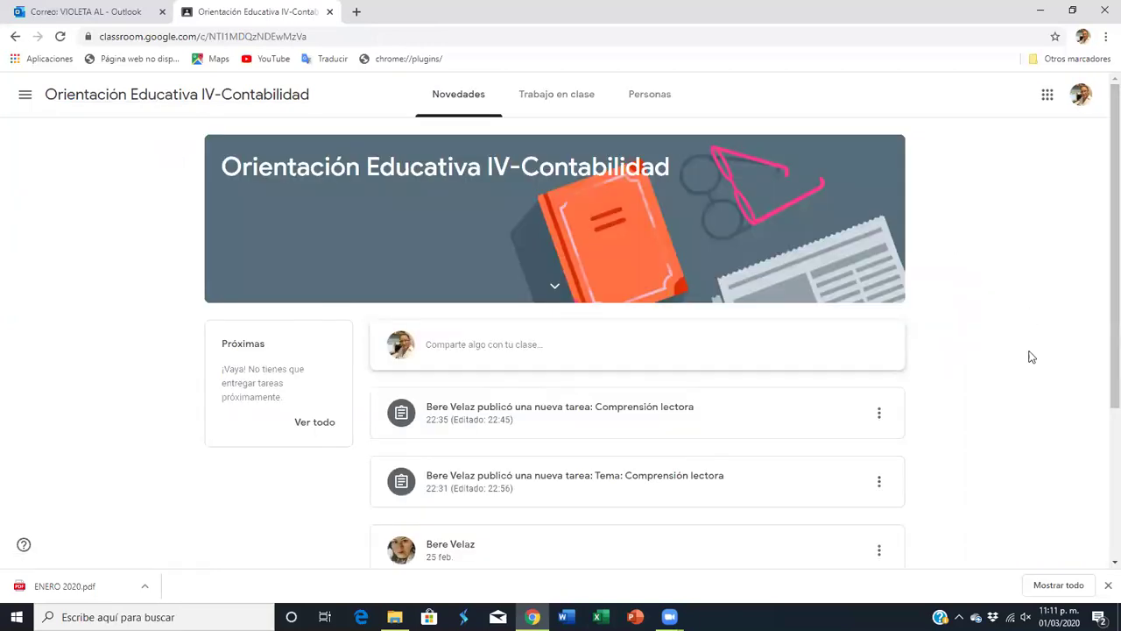
scroll(1031, 356, down, 2)
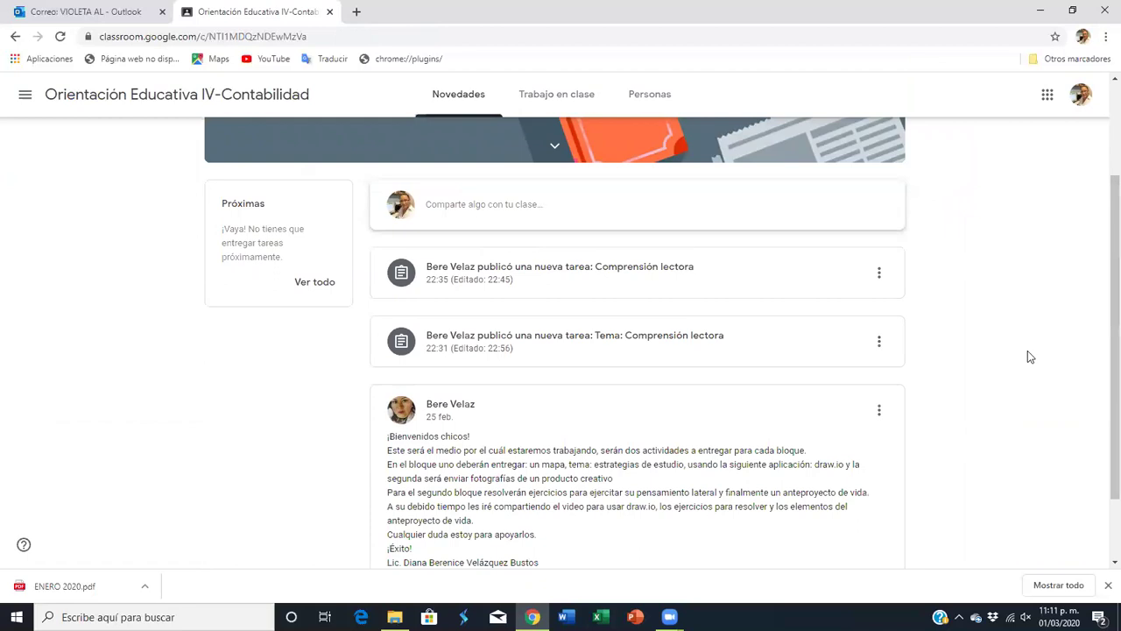
scroll(1027, 356, up, 2)
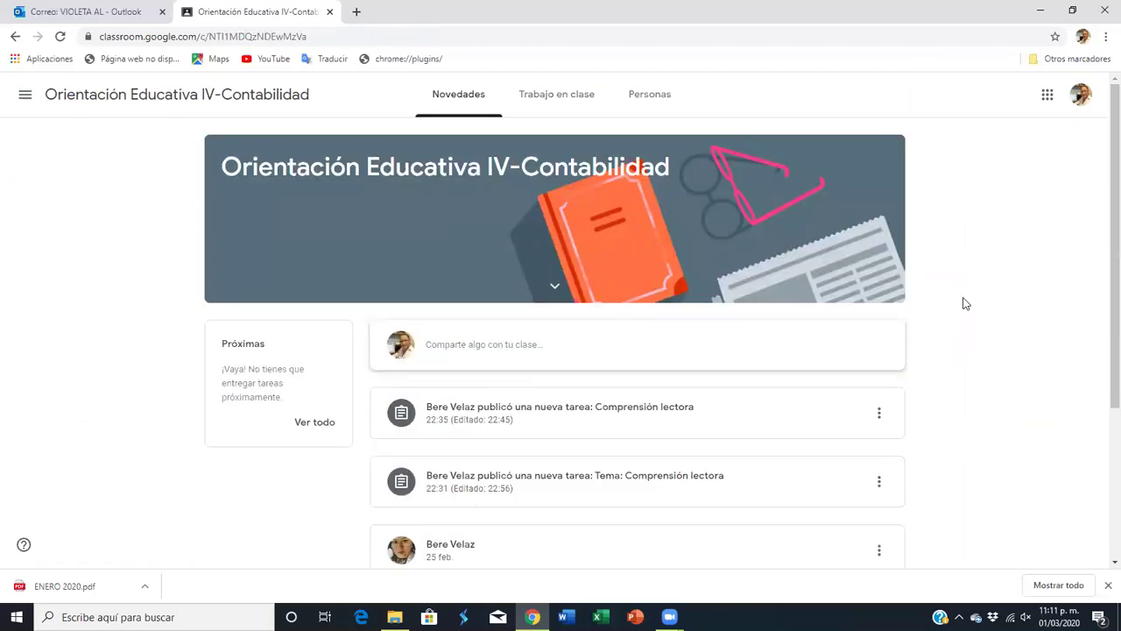
Open the class's Google Calendar from the classwork page.
click(574, 104)
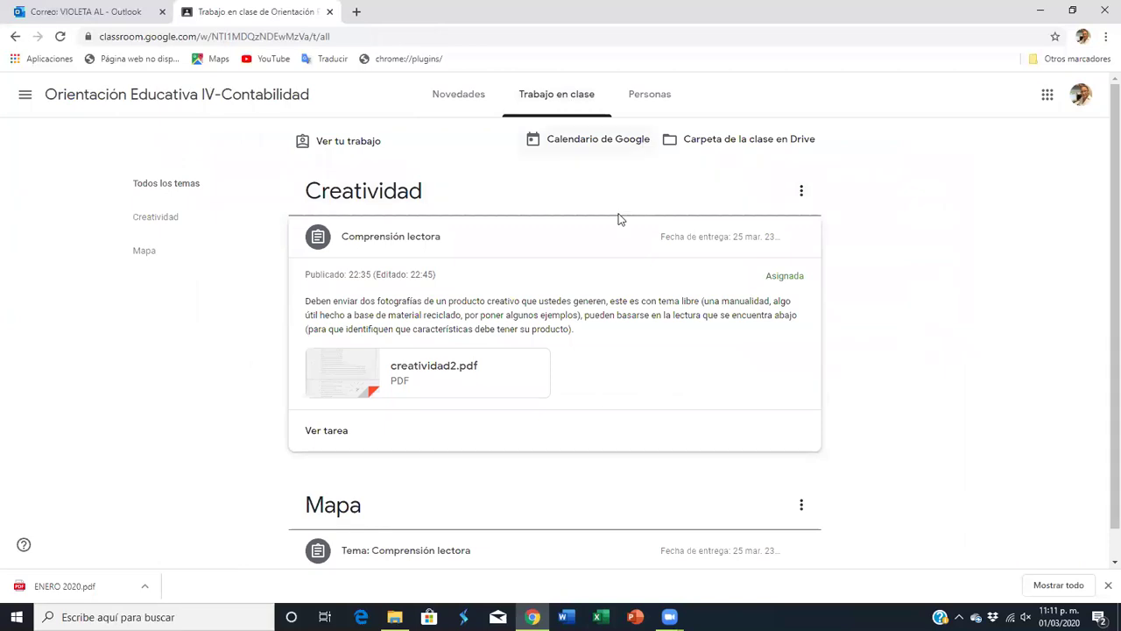
click(585, 141)
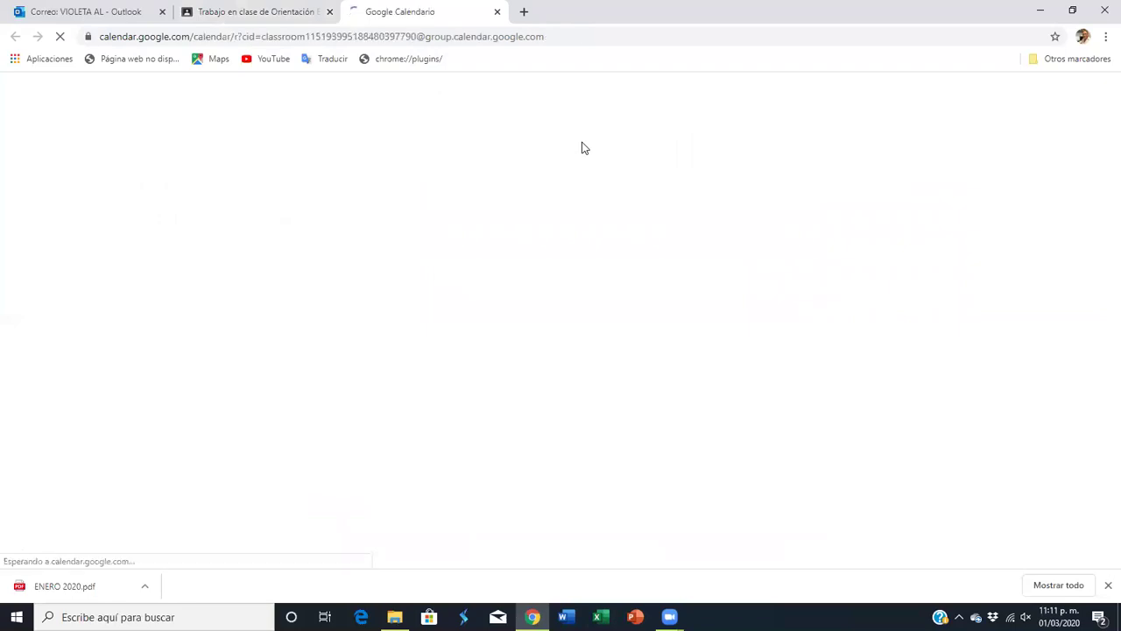